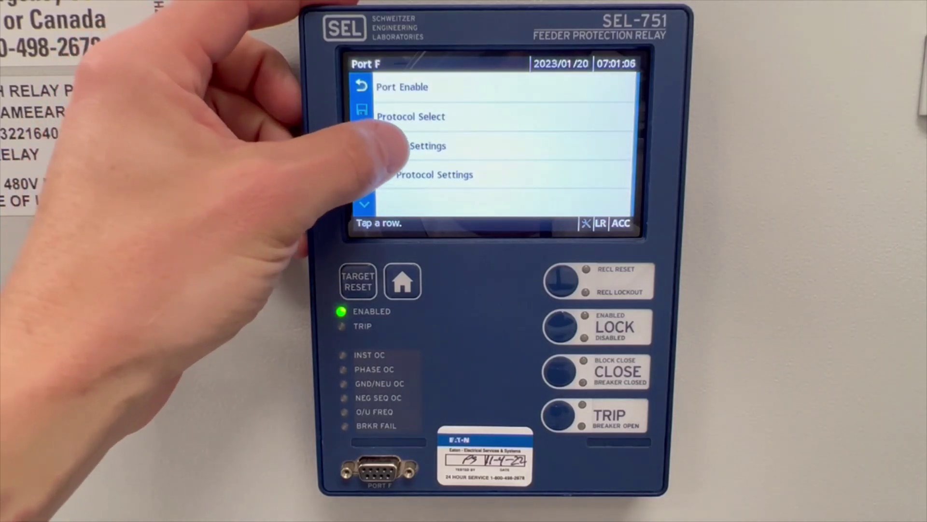
# - Display Port F comm settings: 9600 bps, 8 data bits, no parity, 1 stop bit, 5 min time-out
pyautogui.click(401, 145)
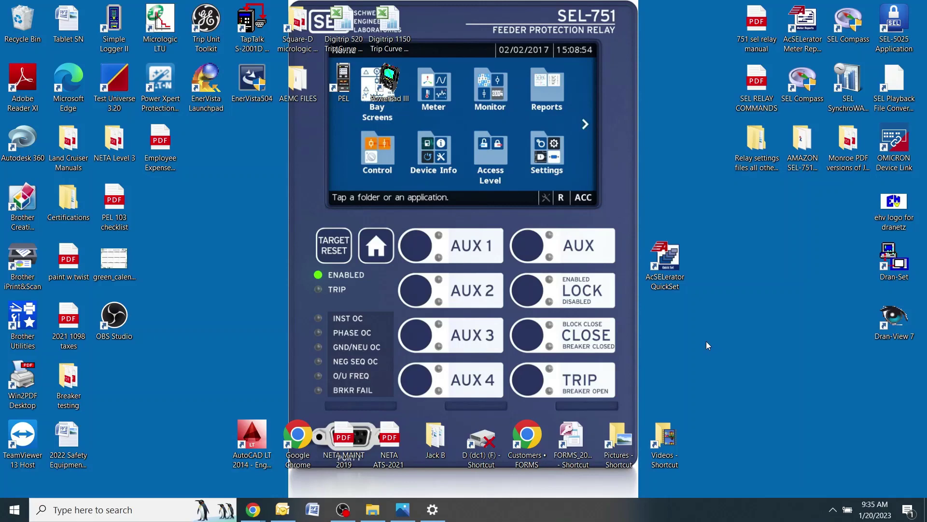
# - Create a new desktop folder named Amazon SEL Relays 2023
pyautogui.rightClick(726, 281)
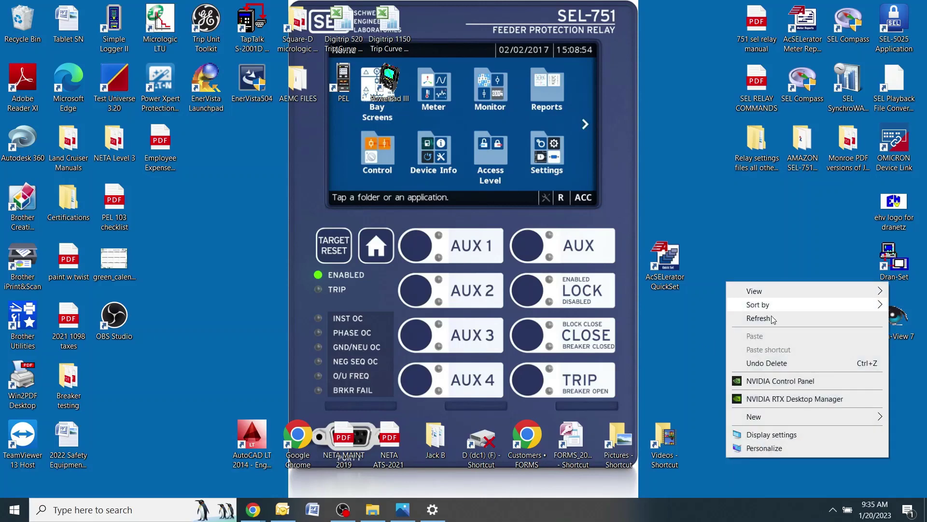
pyautogui.moveTo(776, 419)
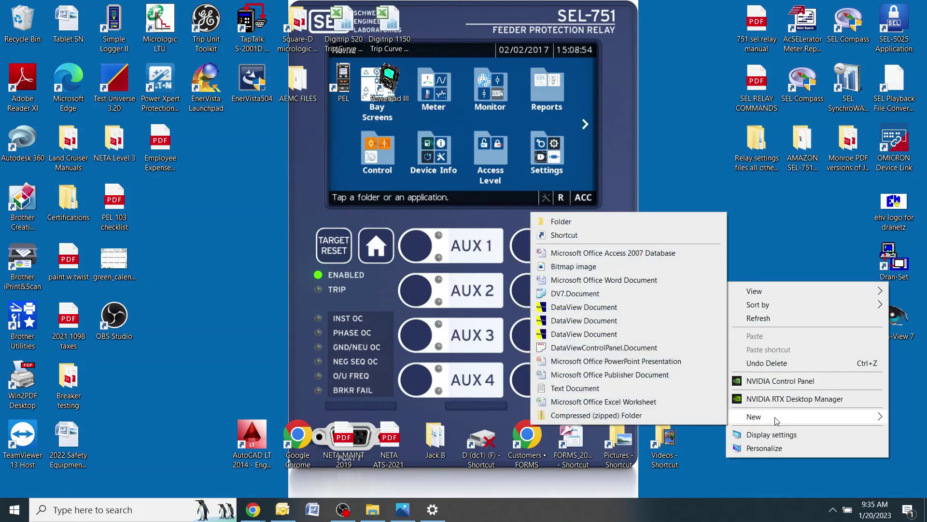
pyautogui.click(586, 221)
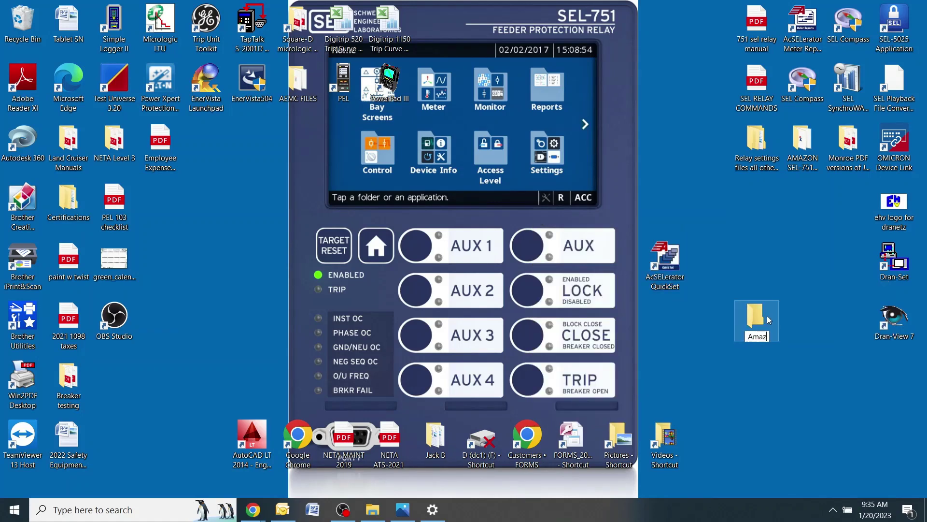
pyautogui.write('Amazon SEL Re')
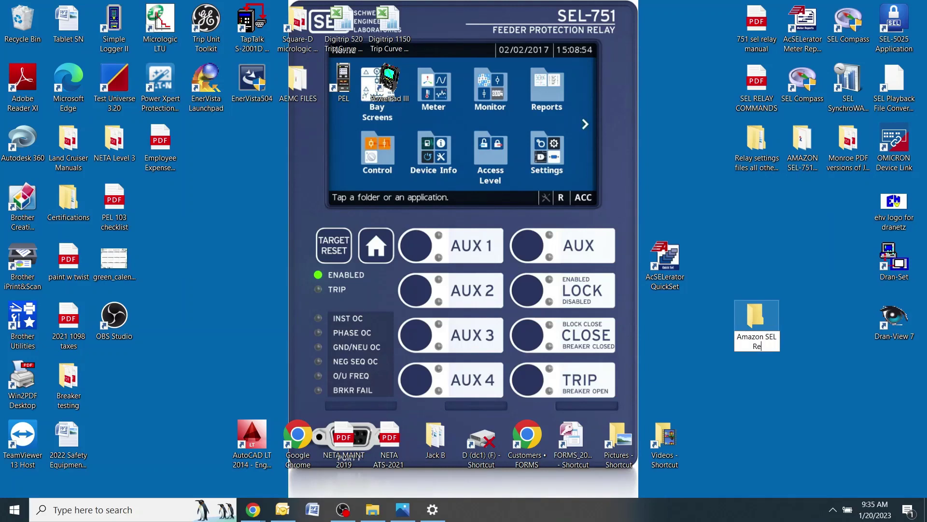
pyautogui.write('lay')
# - Open the Amazon SEL Relays 2023 folder and create a new folder inside it
pyautogui.doubleClick(770, 322)
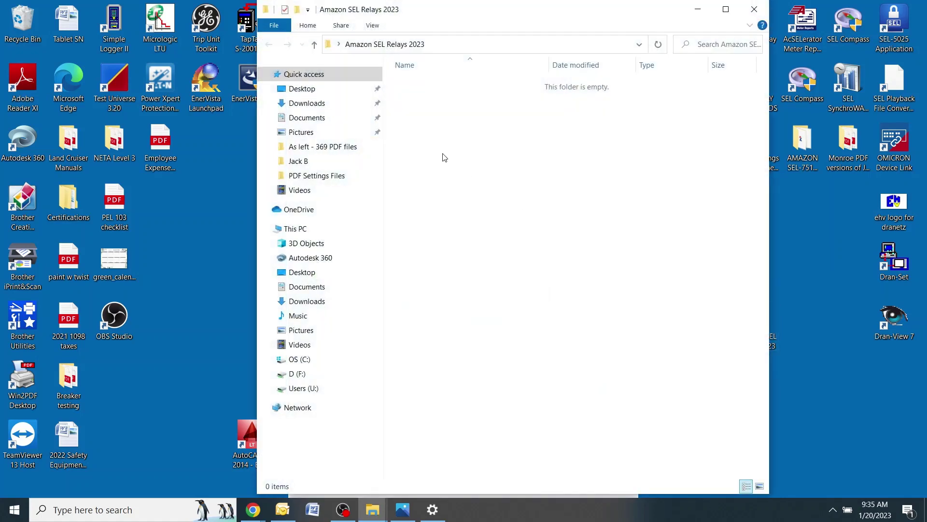
pyautogui.rightClick(440, 152)
pyautogui.moveTo(495, 155)
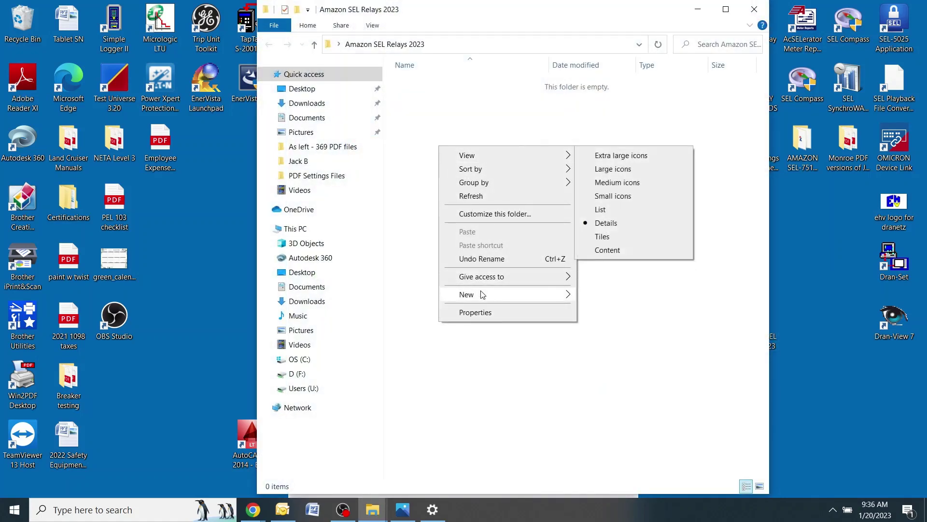
pyautogui.moveTo(482, 293)
pyautogui.click(590, 295)
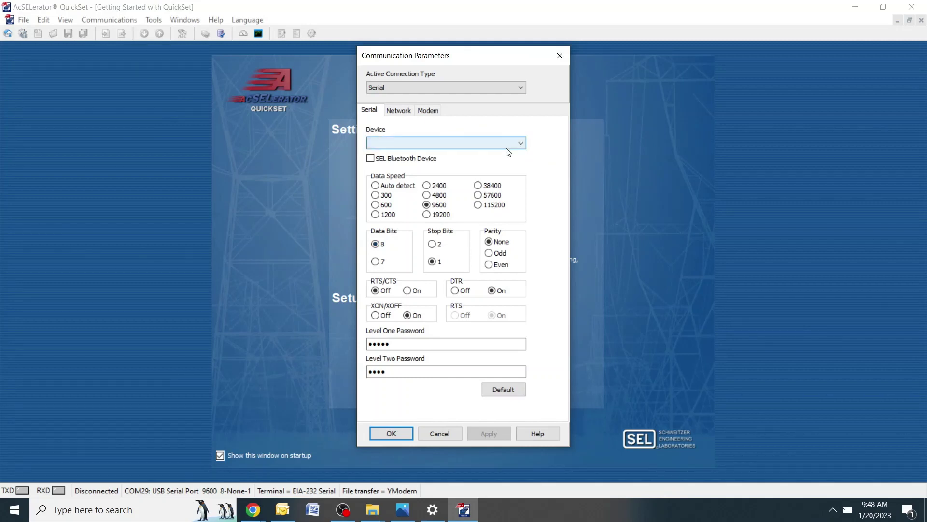
# - Select COM30: SEL CP210x USB to UART Bridge as the serial device
pyautogui.click(520, 143)
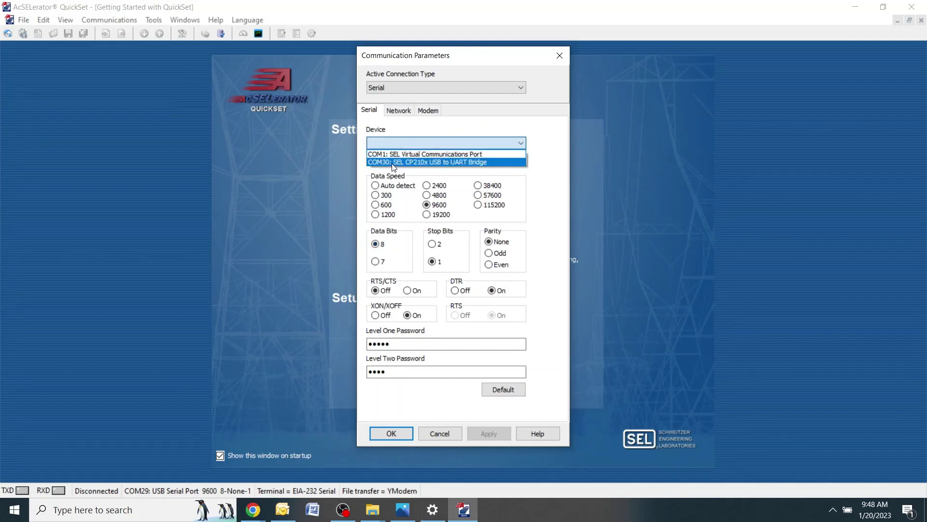
pyautogui.click(392, 164)
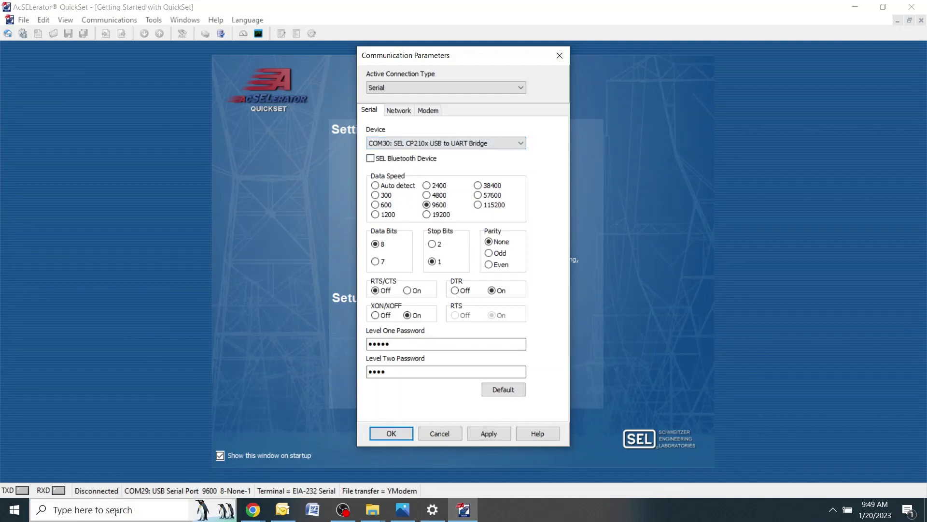
pyautogui.click(81, 509)
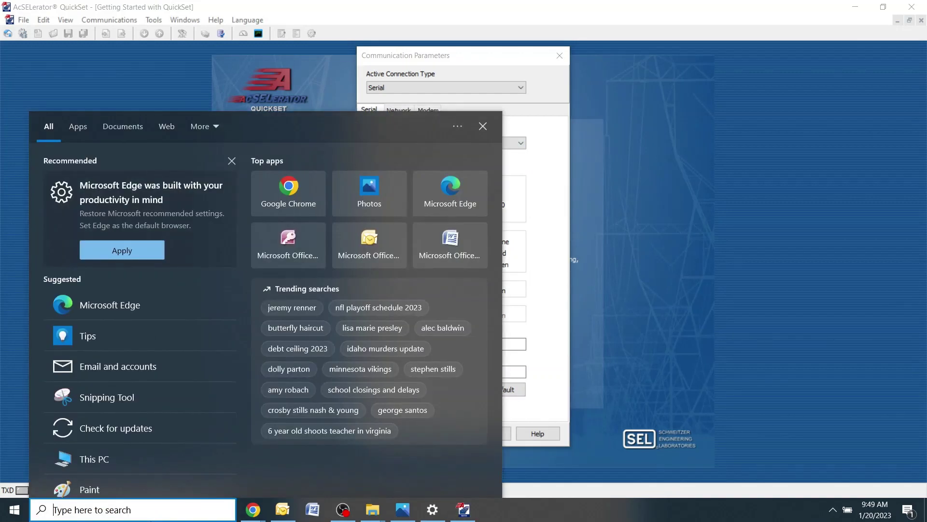
pyautogui.write('devices')
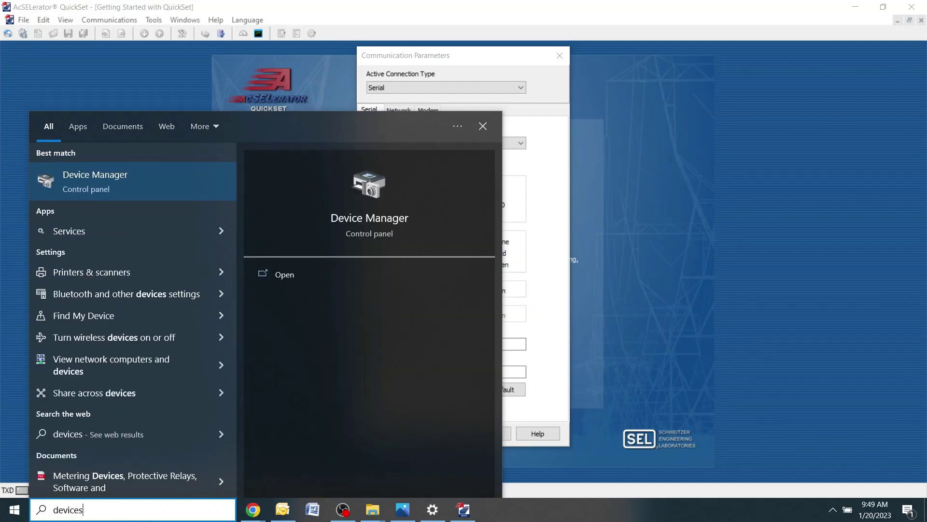
pyautogui.click(95, 183)
pyautogui.click(72, 269)
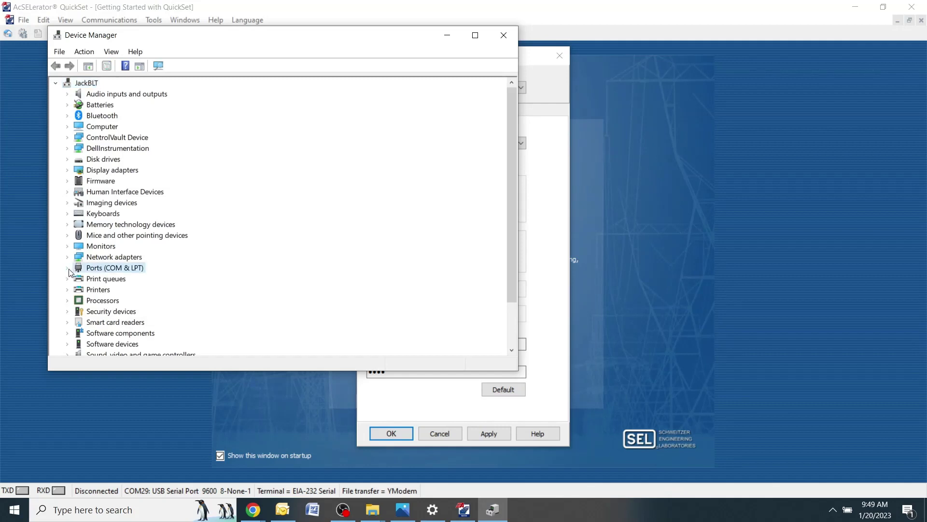
pyautogui.click(68, 269)
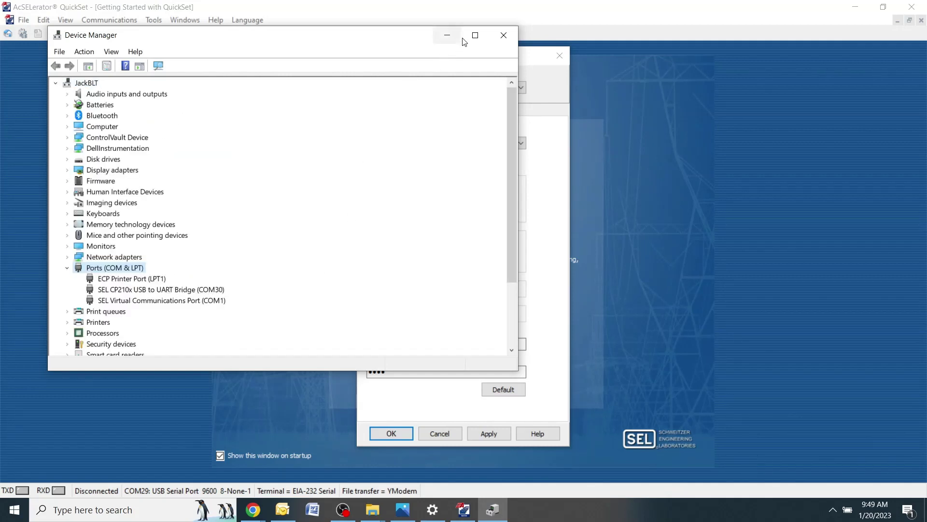
pyautogui.click(505, 36)
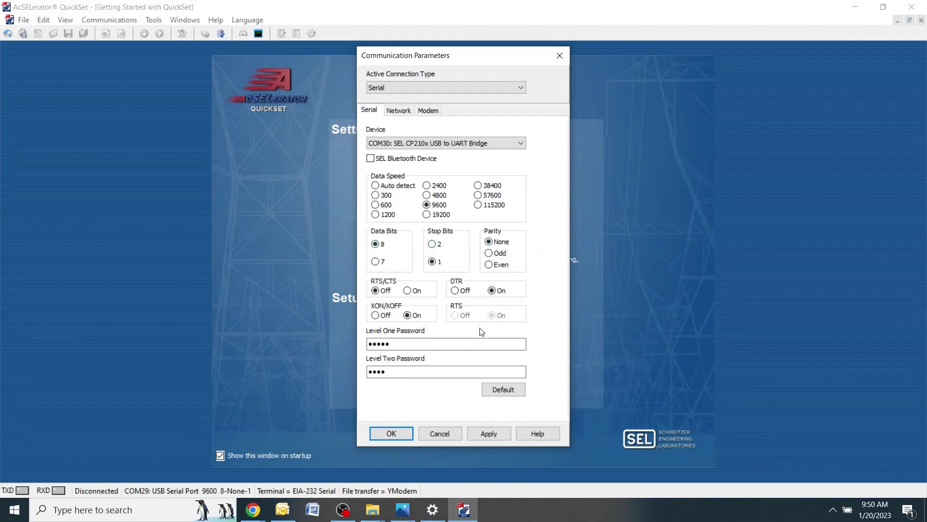
# - Connect to the relay on COM30 and read all SEL-751 setting groups into a new editor
pyautogui.click(390, 434)
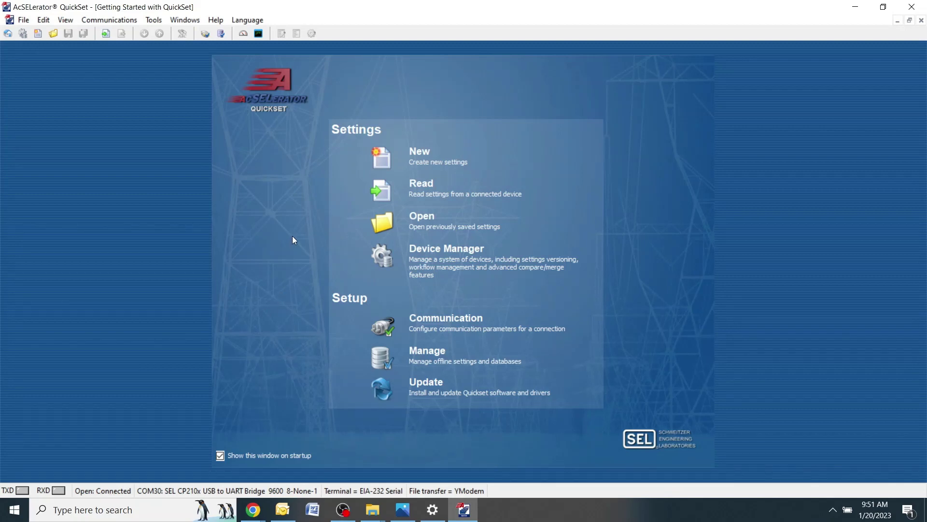
pyautogui.click(381, 194)
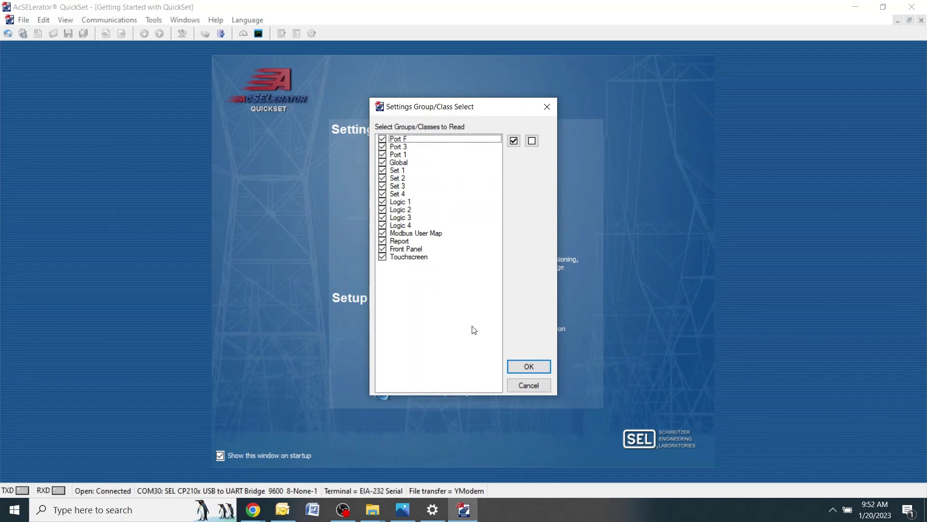
pyautogui.click(530, 366)
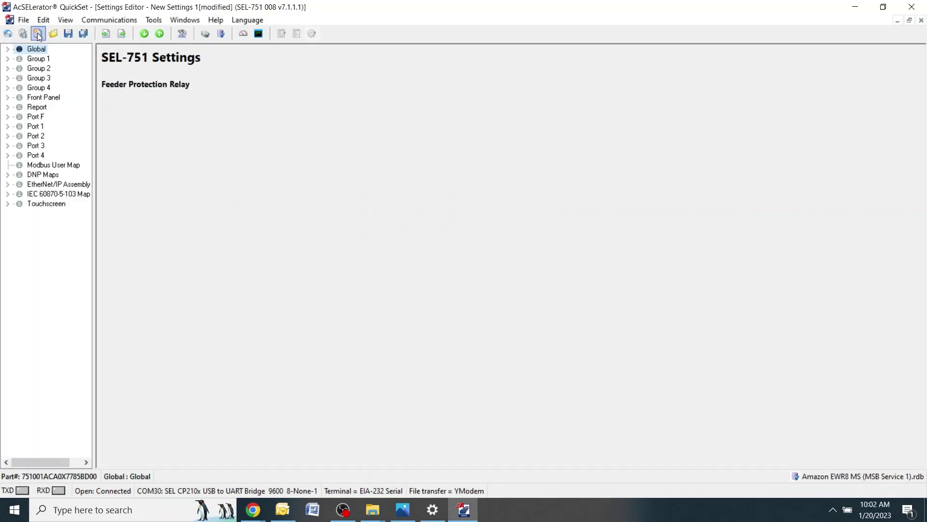
# - Save the settings into a new database located in Desktop > Amazon SEL Relays 2023 > ACY5
pyautogui.click(23, 20)
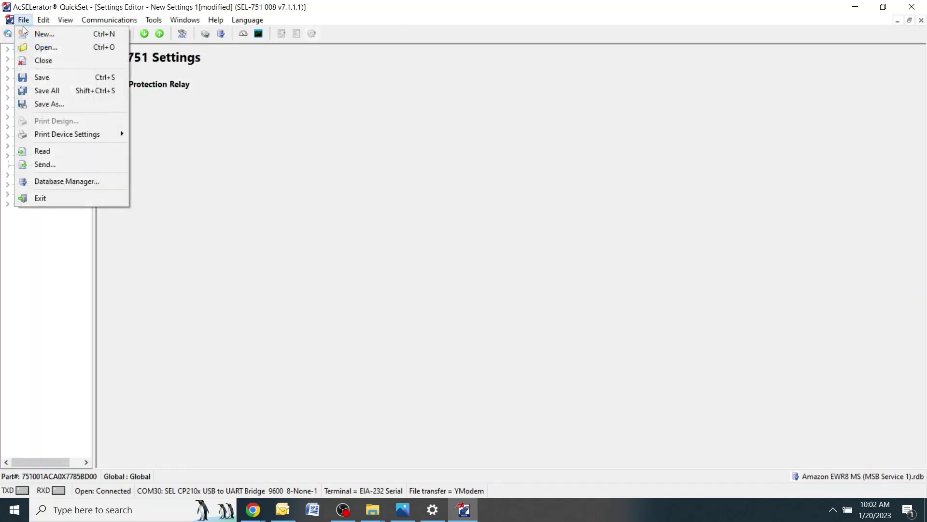
pyautogui.click(53, 103)
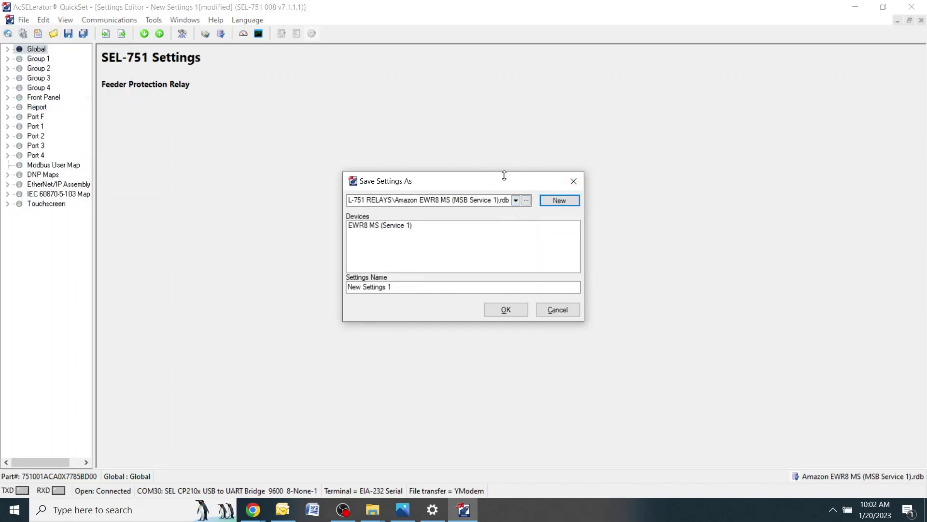
pyautogui.click(549, 204)
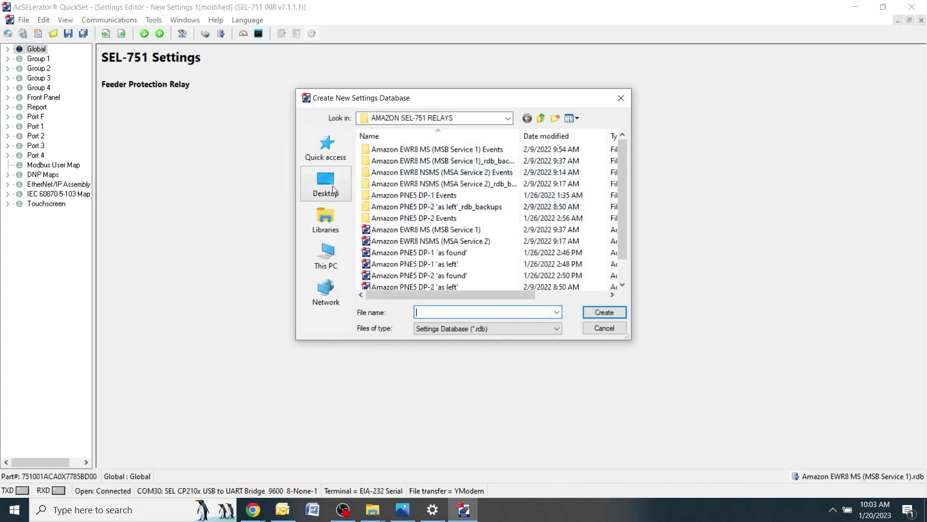
pyautogui.click(332, 185)
pyautogui.scroll(-5, 474, 191)
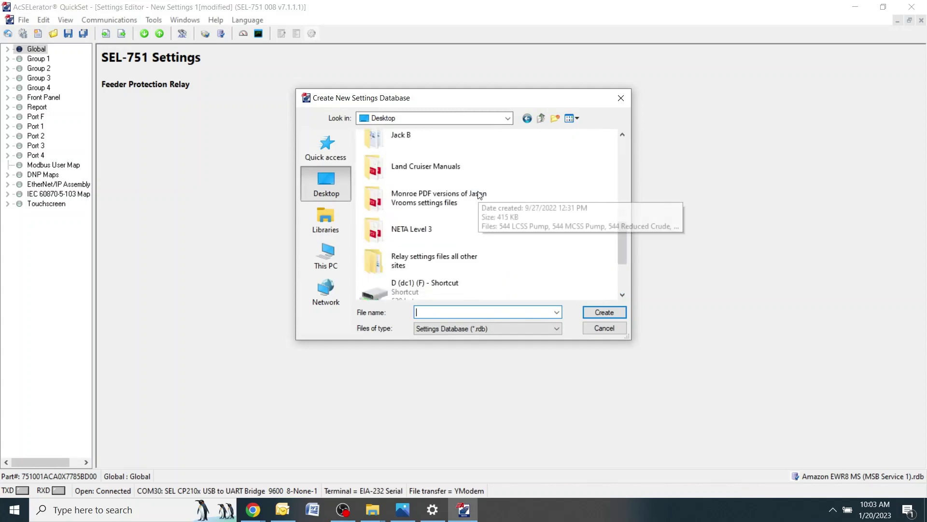
pyautogui.scroll(5, 478, 193)
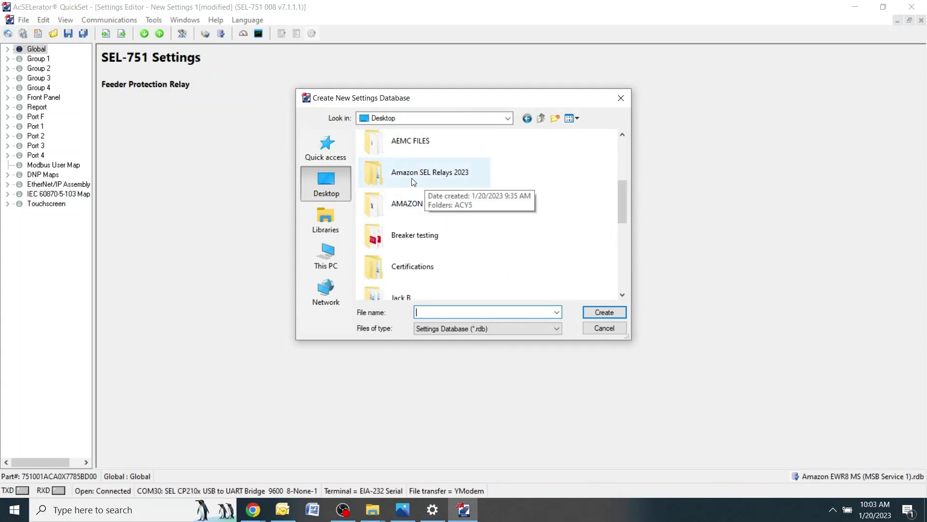
pyautogui.doubleClick(412, 173)
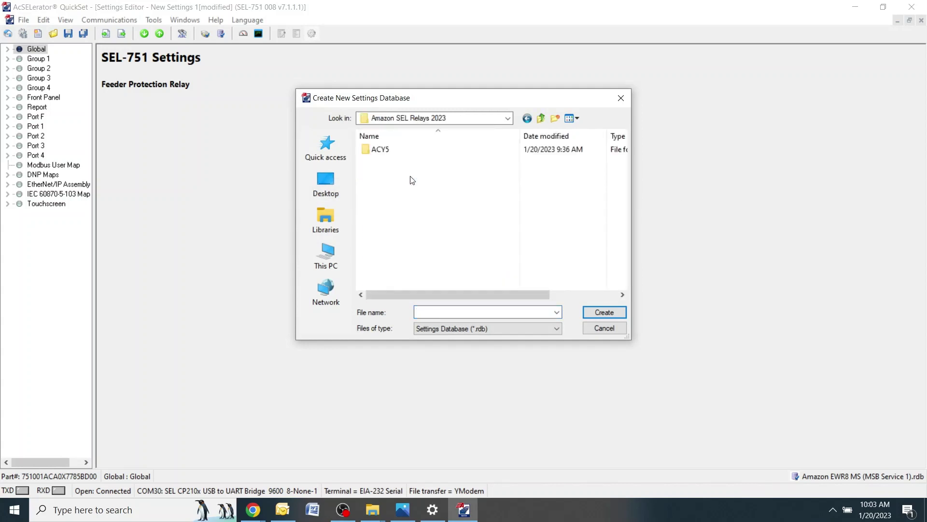
pyautogui.doubleClick(395, 153)
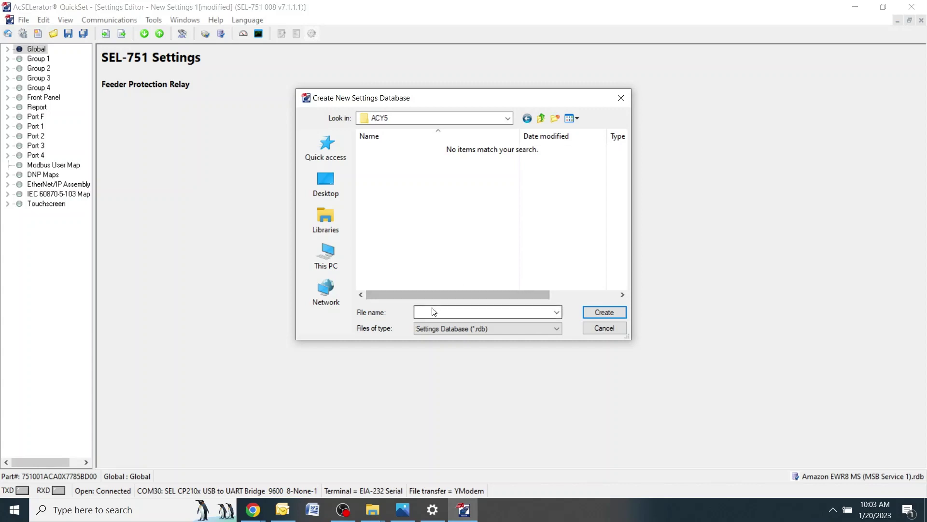
# - Name the database SEL Settings Files and the settings SWGR MSB
pyautogui.click(449, 313)
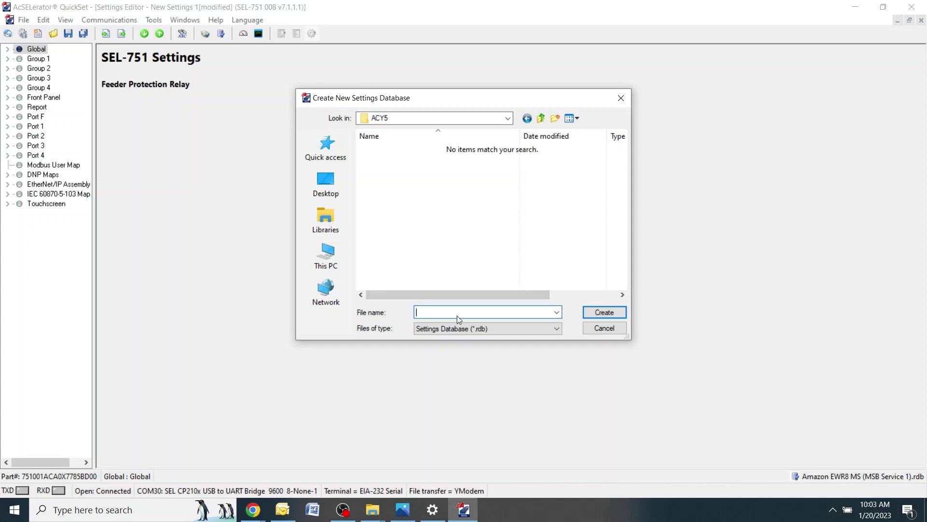
pyautogui.write('SEL Settings Files')
pyautogui.press('Return')
pyautogui.moveTo(392, 287); pyautogui.dragTo(357, 289)
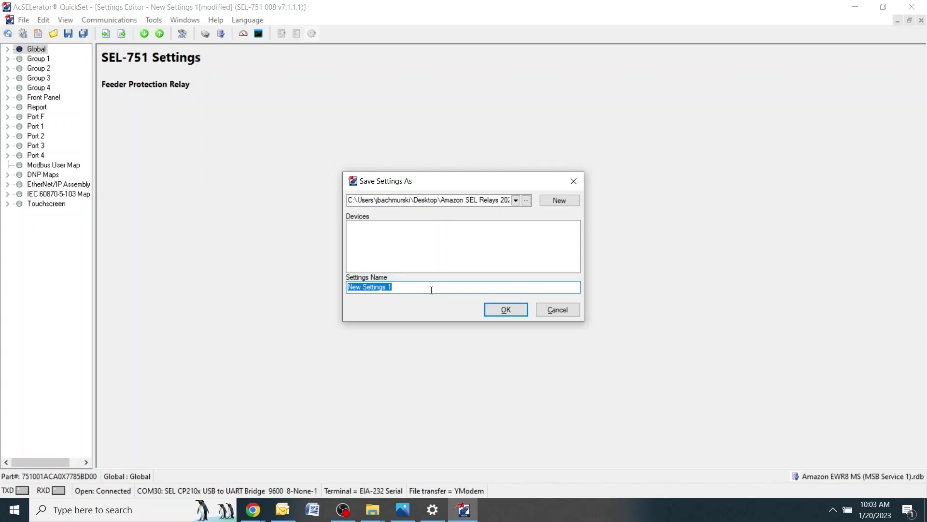
pyautogui.write('SWGR MSB')
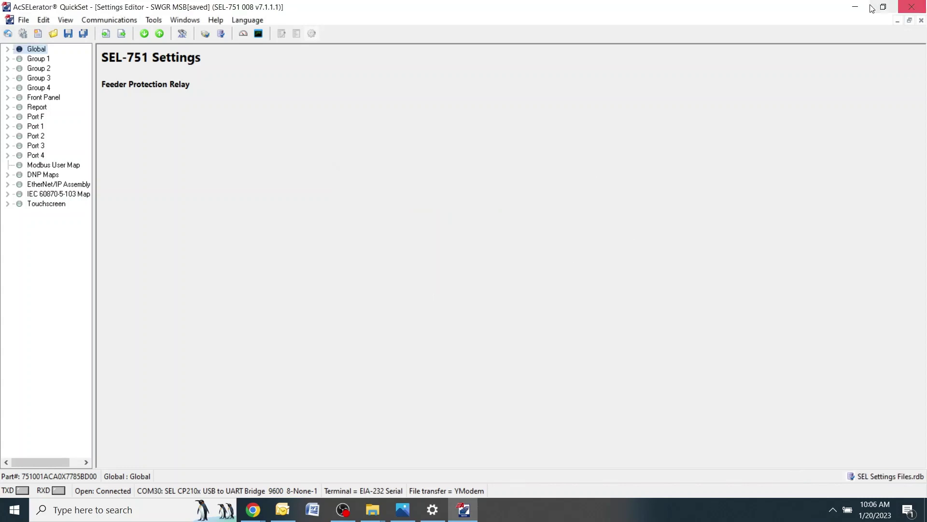
pyautogui.click(855, 7)
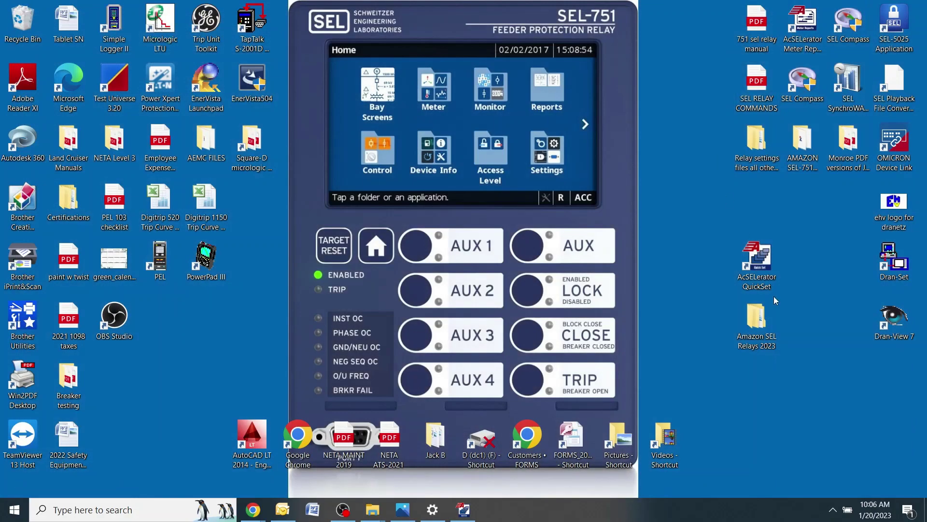
pyautogui.doubleClick(755, 323)
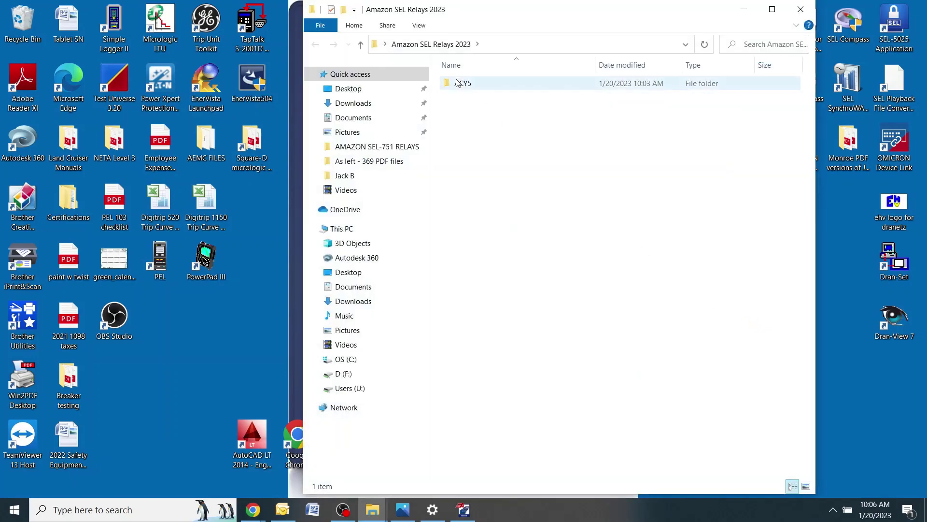
pyautogui.doubleClick(459, 83)
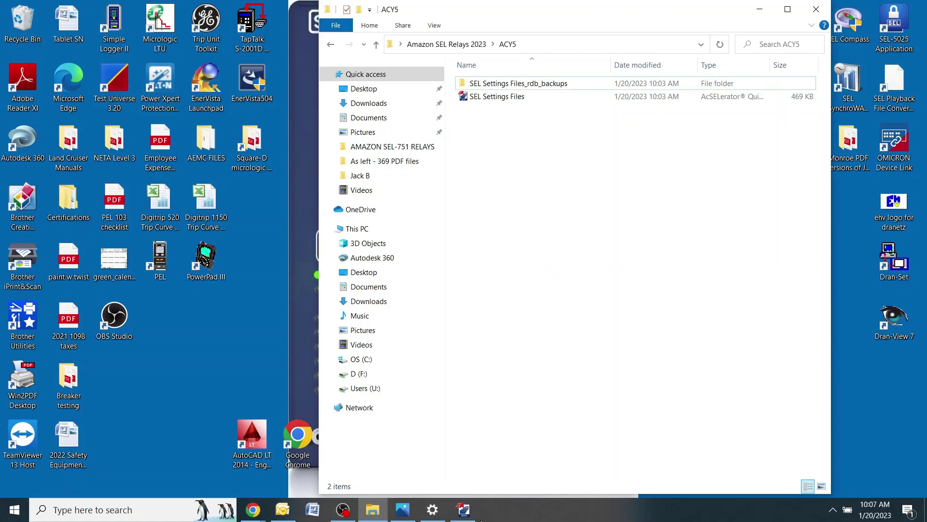
pyautogui.click(464, 513)
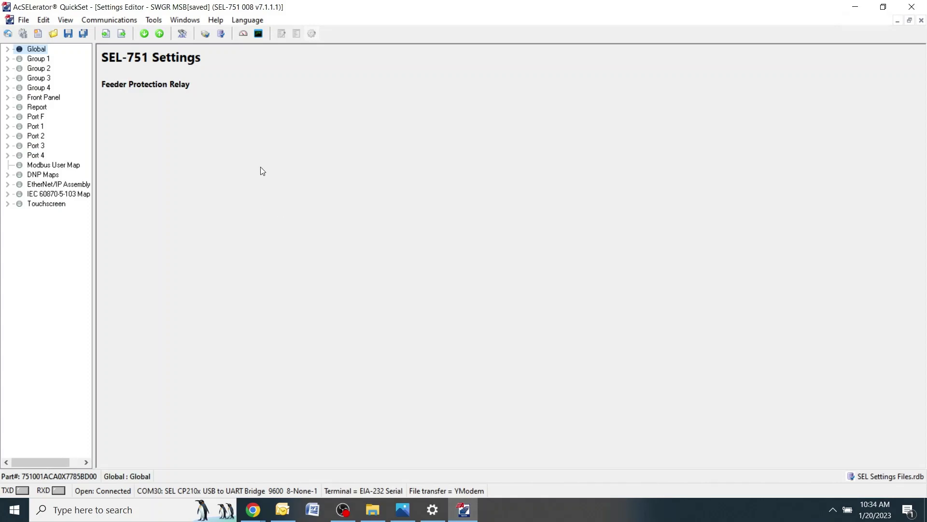
# - Launch the relay HMI from Tools > HMI and show the SER page
pyautogui.click(153, 19)
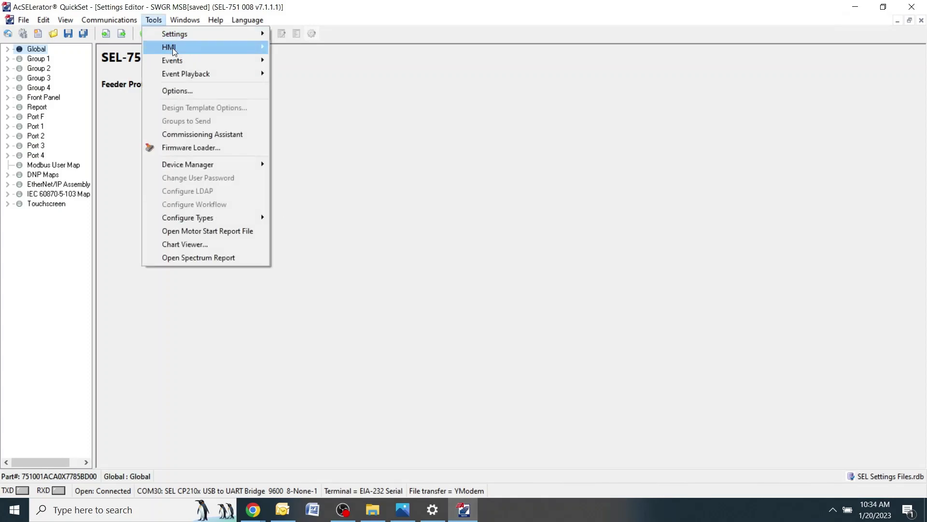
pyautogui.moveTo(201, 48)
pyautogui.click(303, 51)
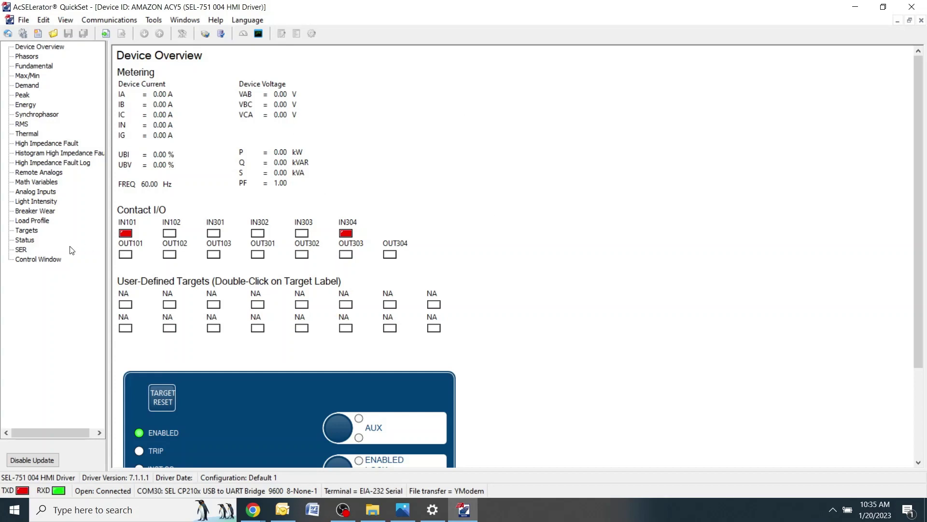
pyautogui.click(21, 250)
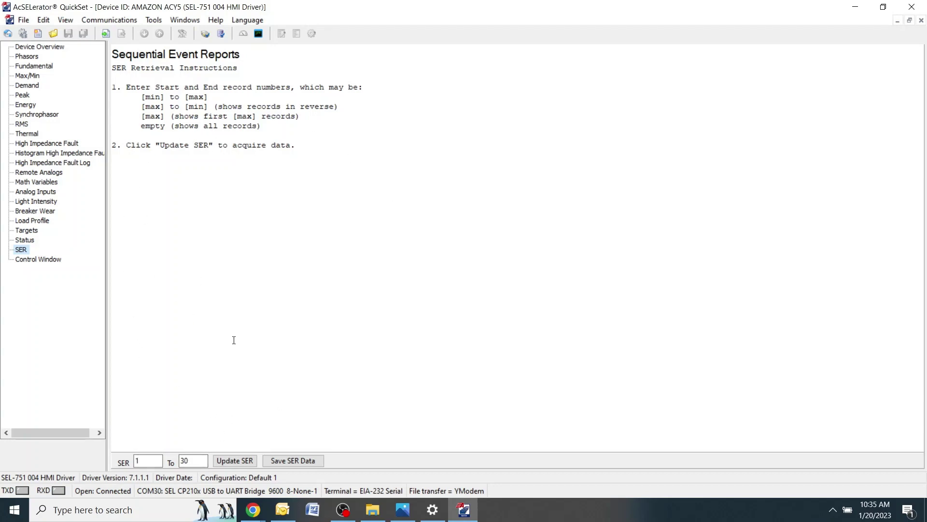
# - Retrieve SER records 1 to 100 and review the events from 2023/01/11 to 2023/01/20
pyautogui.doubleClick(183, 461)
pyautogui.write('100')
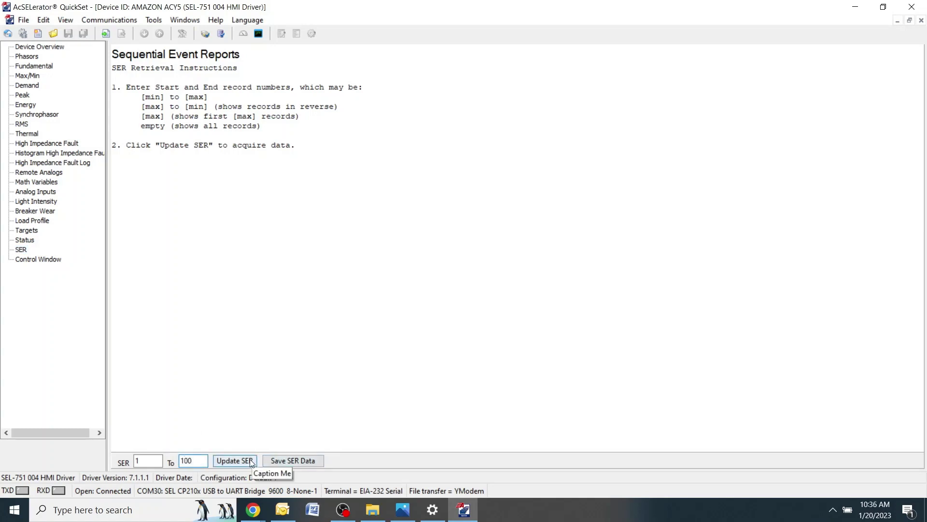
pyautogui.click(248, 460)
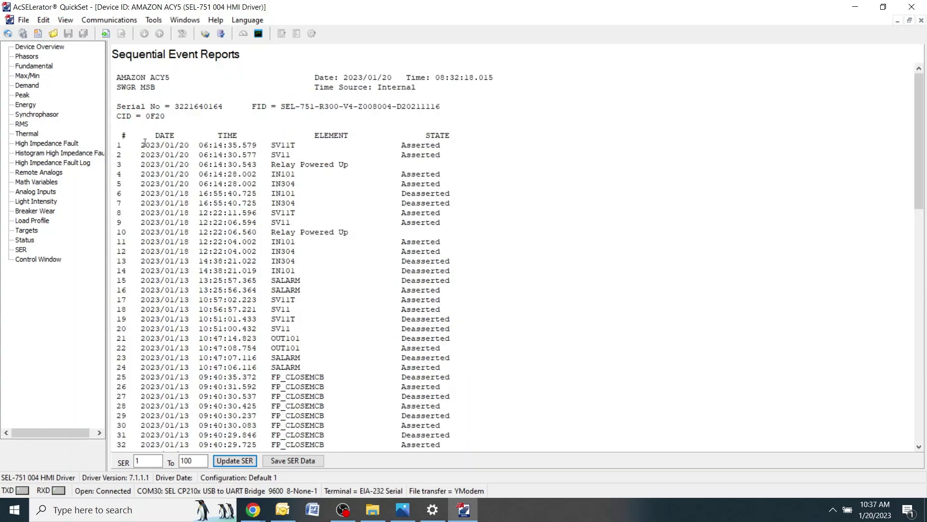
pyautogui.scroll(-11, 145, 143)
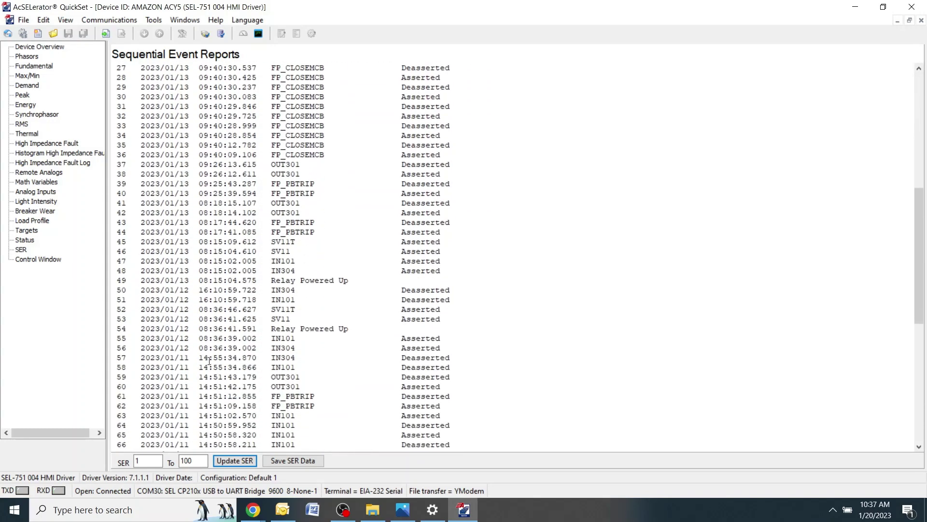
pyautogui.scroll(-12, 204, 362)
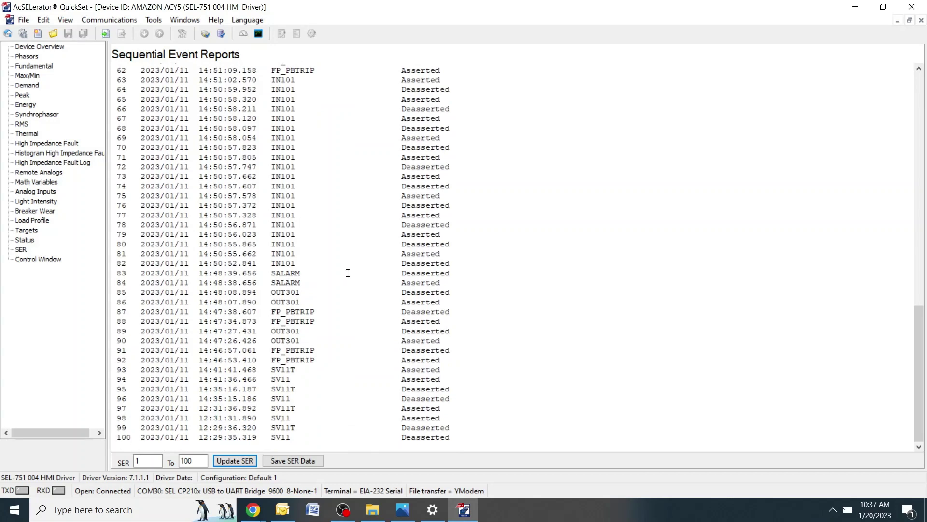
pyautogui.scroll(5, 347, 273)
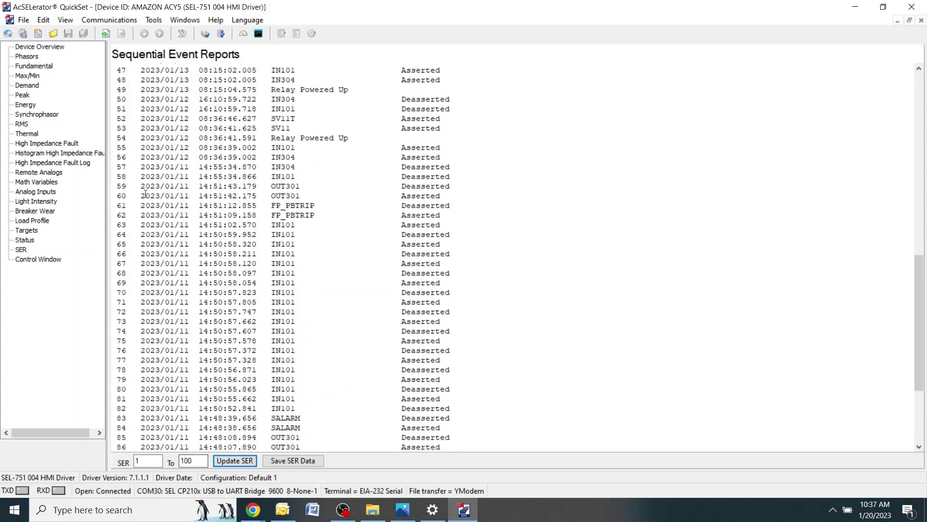
pyautogui.scroll(6, 136, 242)
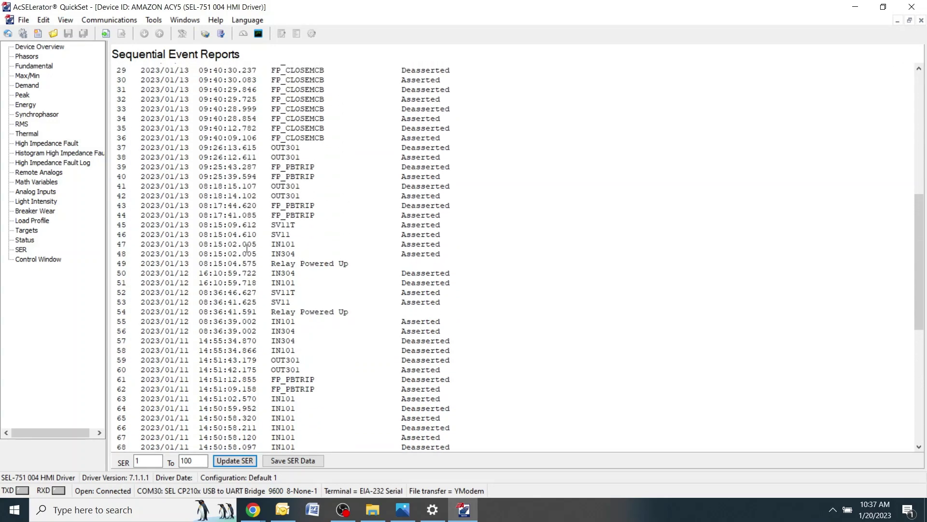
pyautogui.scroll(12, 336, 248)
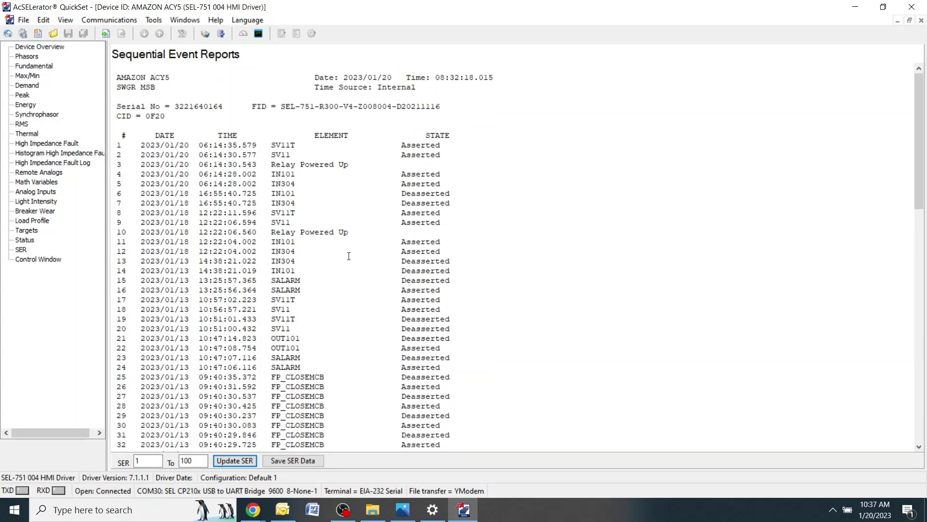
pyautogui.press('Tab')
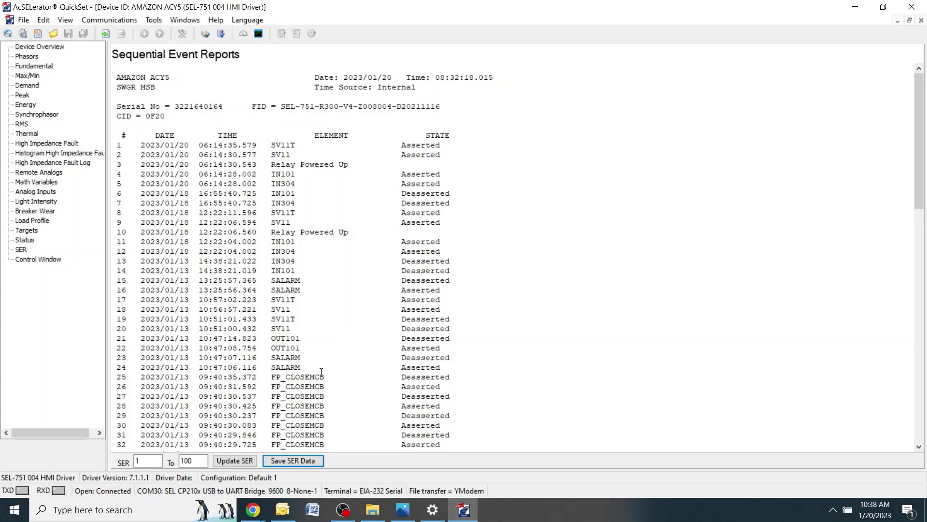
# - Begin saving the SER data, browsing to Desktop > Amazon SEL Relays 2023 > ACY5
pyautogui.click(294, 461)
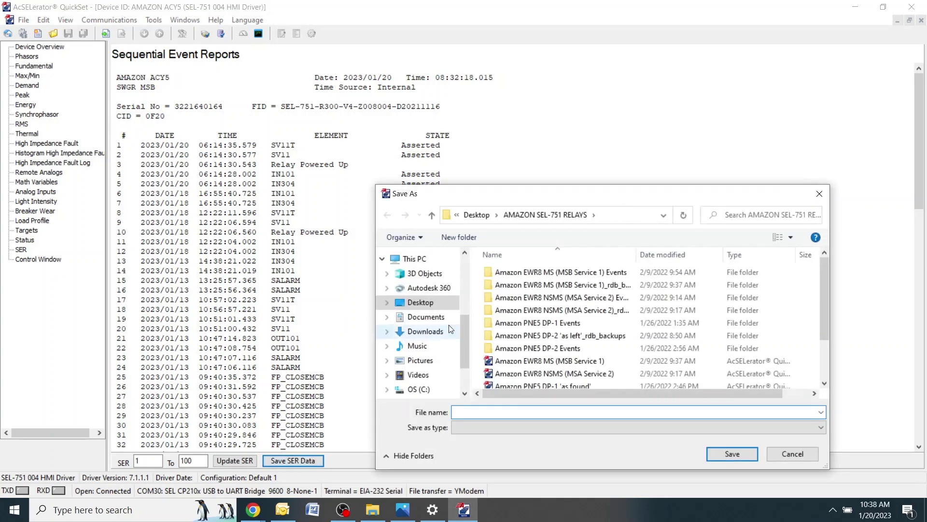
pyautogui.moveTo(461, 343)
pyautogui.mouseDown()
pyautogui.moveTo(460, 328)
pyautogui.moveTo(460, 341)
pyautogui.mouseUp()
pyautogui.click(442, 322)
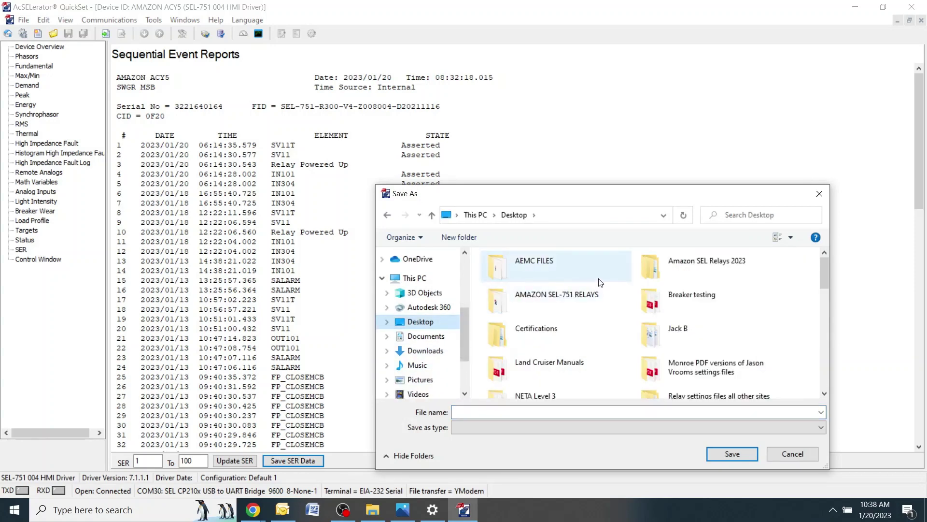
pyautogui.doubleClick(715, 265)
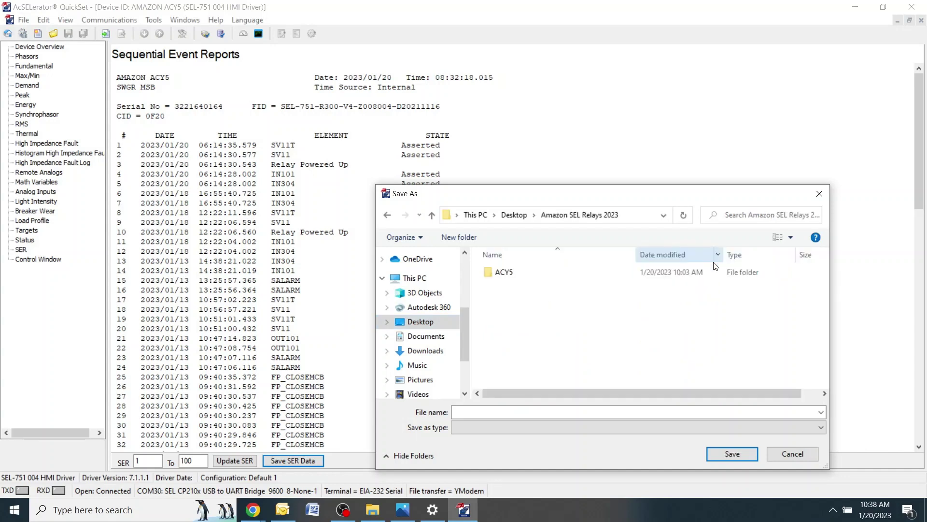
pyautogui.doubleClick(504, 273)
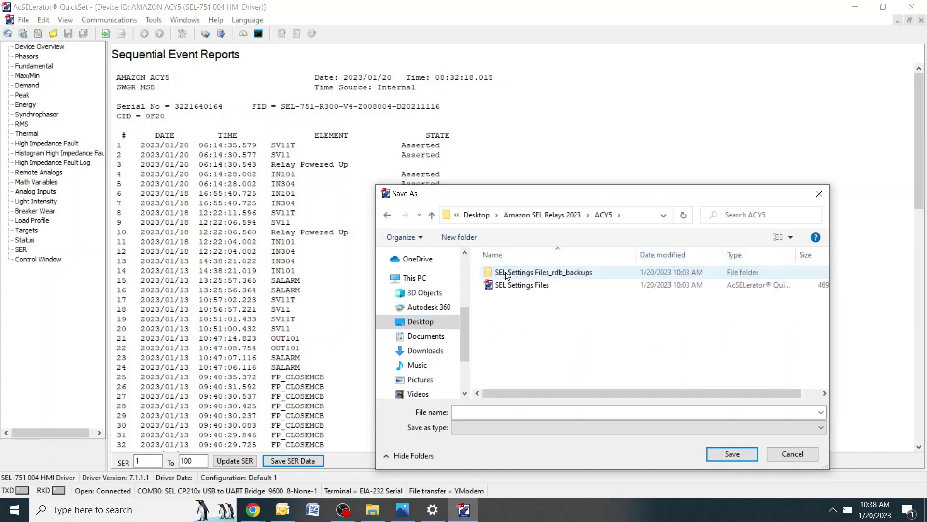
# - Create a new folder named SER Events inside ACY5
pyautogui.rightClick(512, 299)
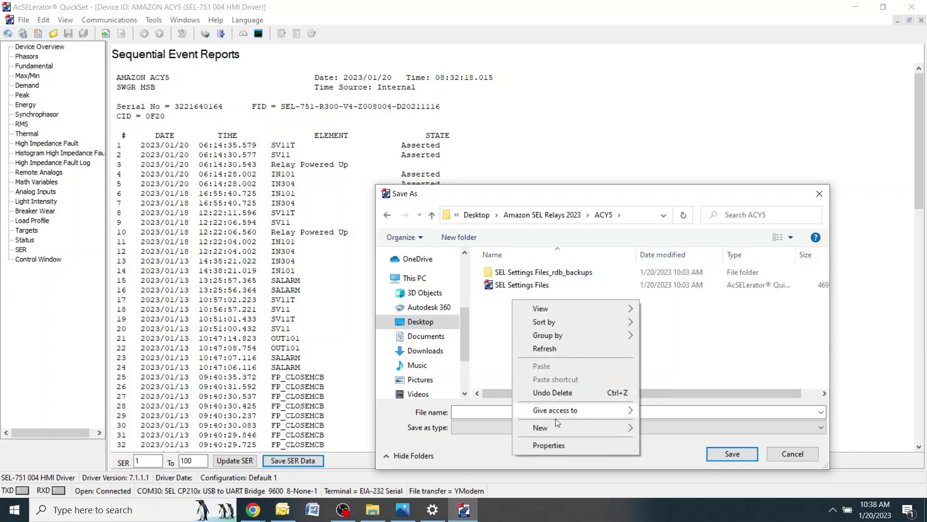
pyautogui.moveTo(572, 428)
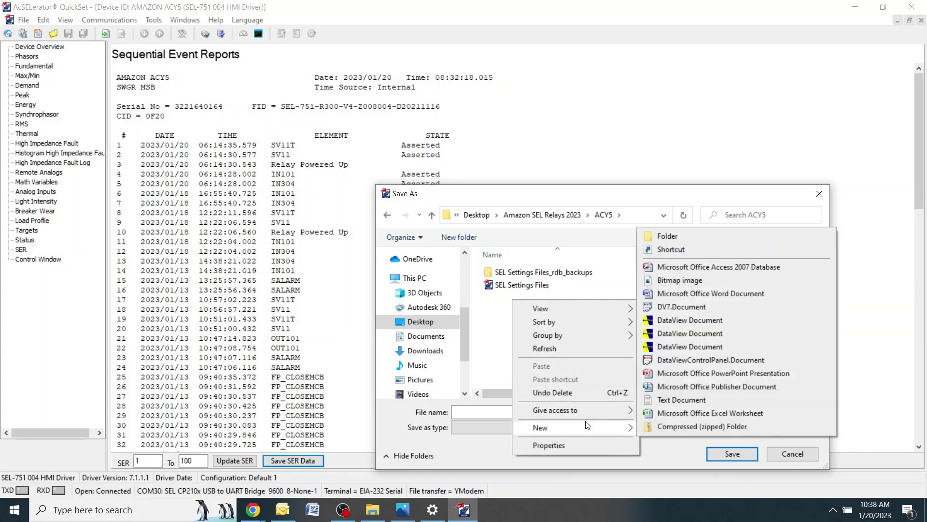
pyautogui.click(669, 238)
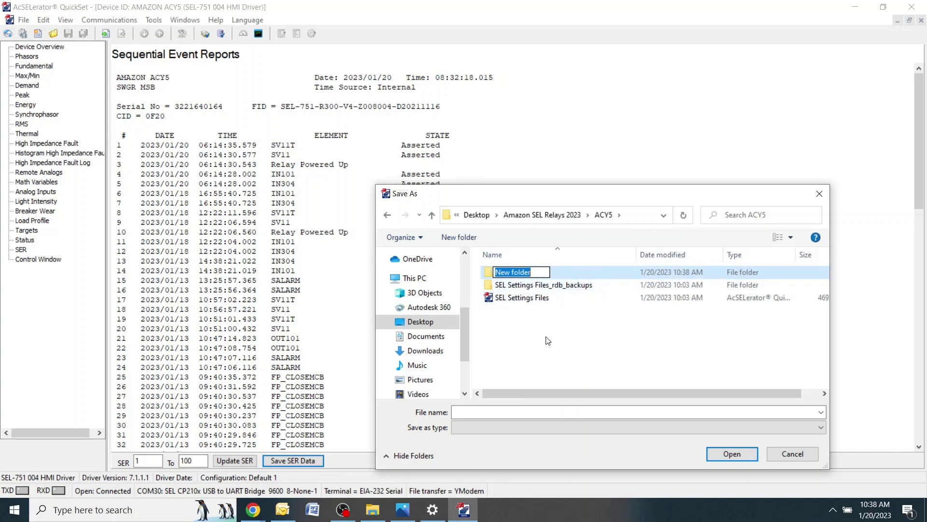
pyautogui.write('SER ')
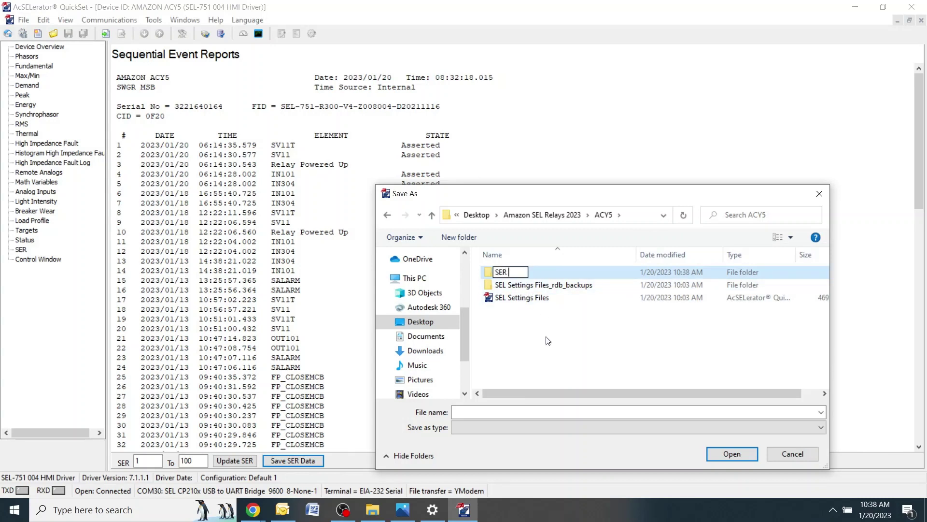
pyautogui.write('Ever')
pyautogui.write('nts')
pyautogui.press('Return')
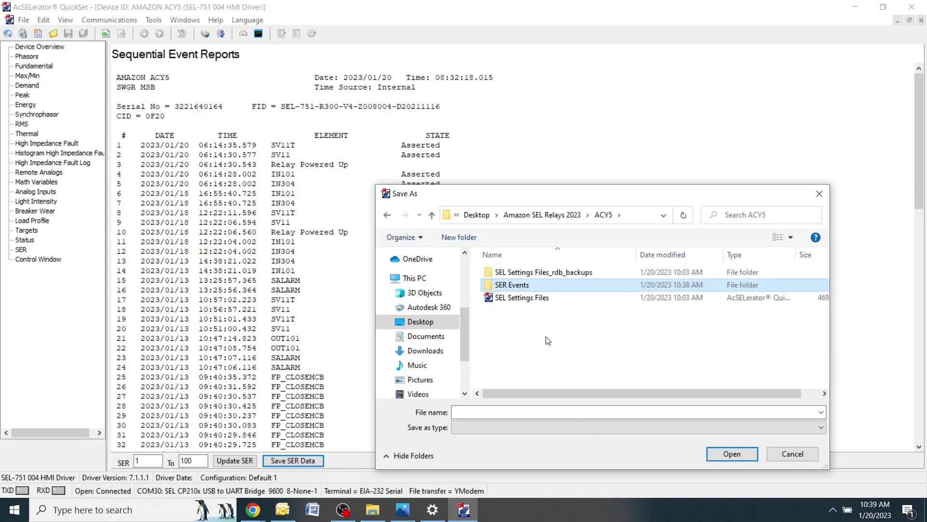
# - Save the SER report as SWGR MSB in the SER Events folder
pyautogui.doubleClick(503, 287)
pyautogui.click(469, 412)
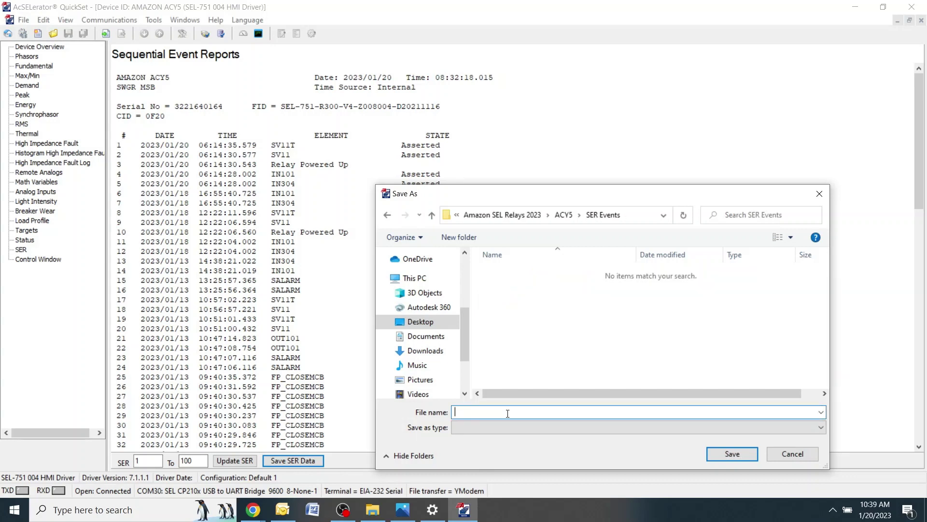
pyautogui.write('SWGR MSB')
pyautogui.click(732, 454)
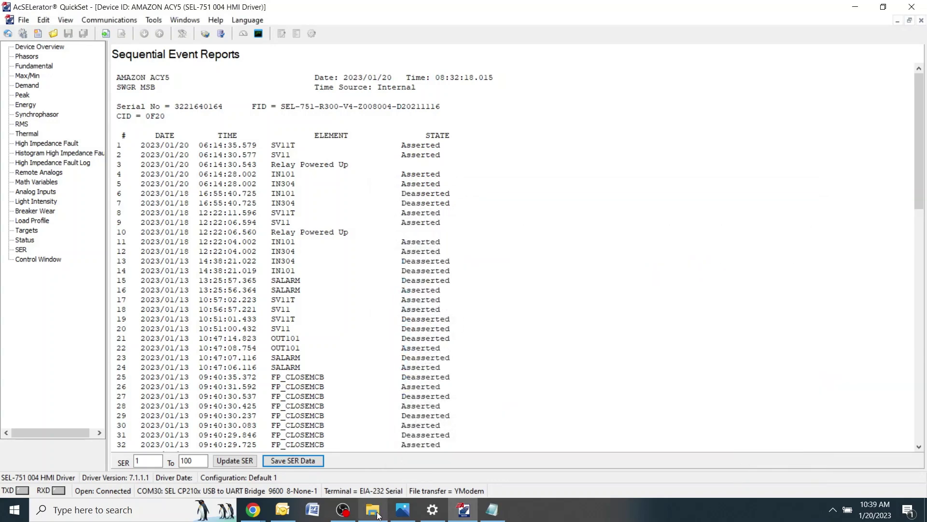
# - Open File Explorer and navigate to ACY5 > SER Events to find SWGR MSB
pyautogui.click(378, 513)
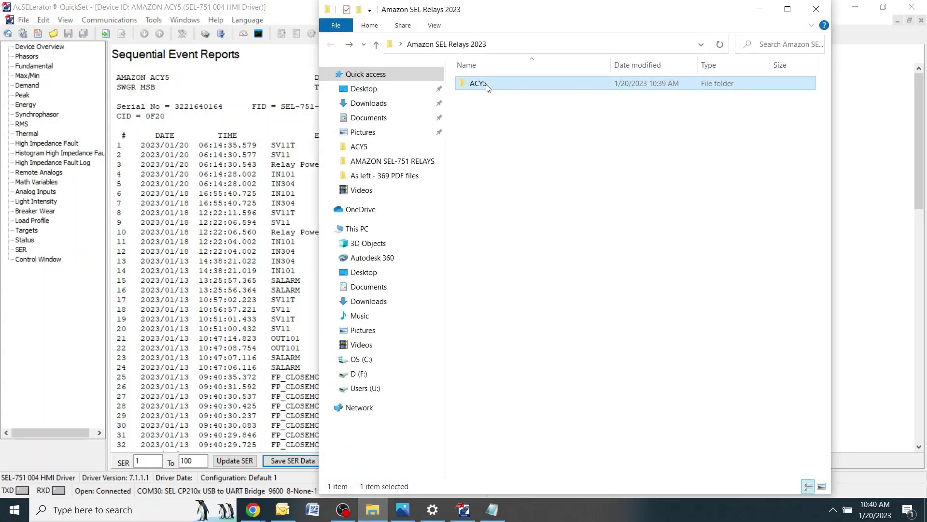
pyautogui.doubleClick(487, 86)
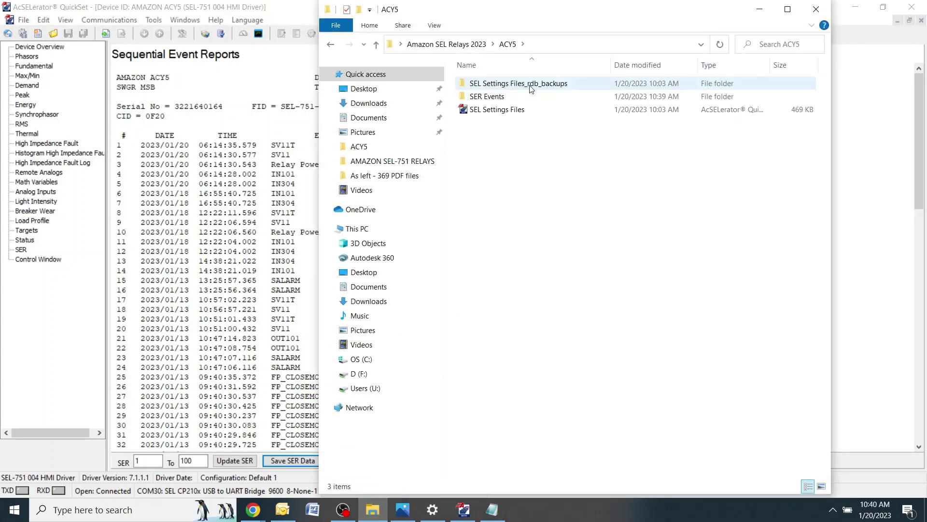
pyautogui.doubleClick(488, 98)
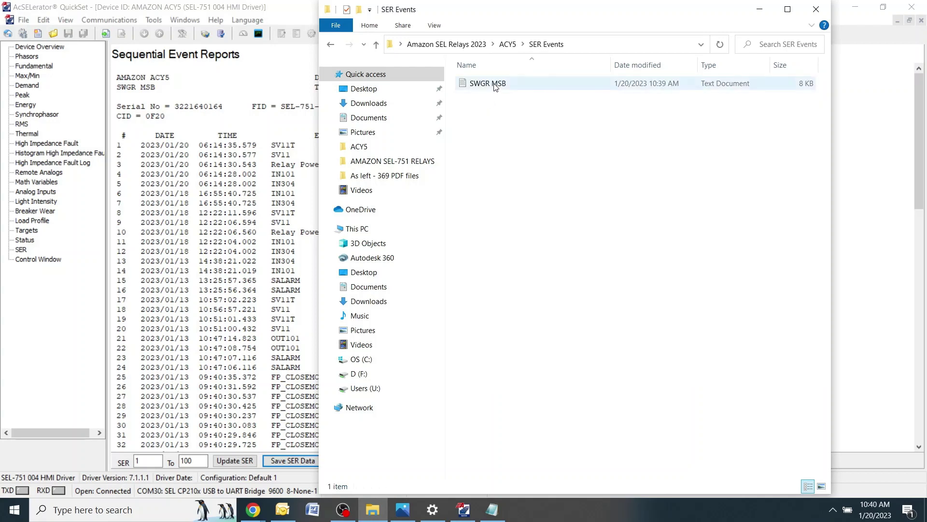
# - Open SWGR MSB in maximized Notepad, confirm all 100 events are listed, then close it
pyautogui.doubleClick(494, 86)
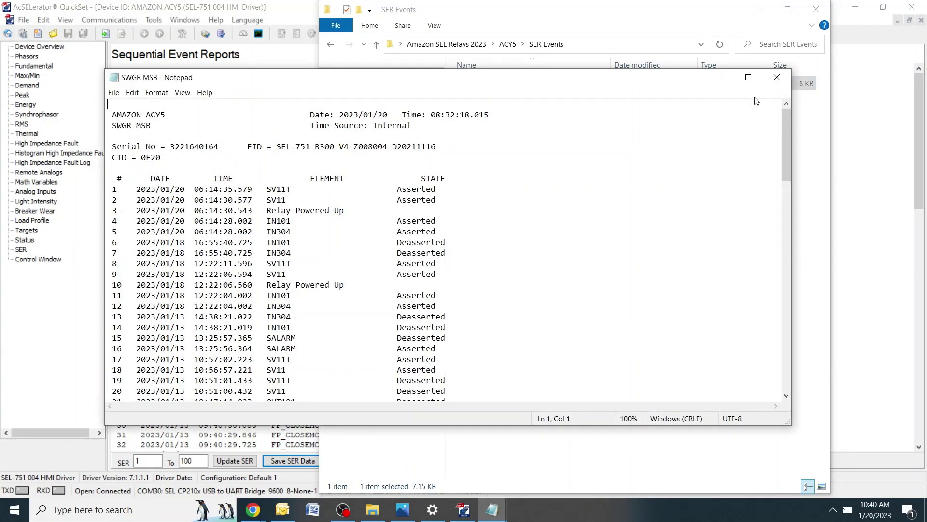
pyautogui.click(749, 77)
pyautogui.scroll(-20, 275, 240)
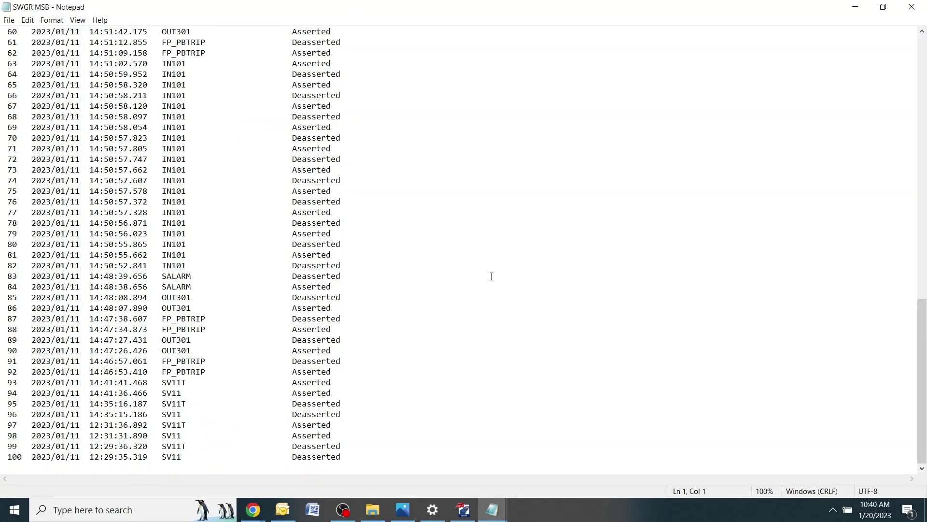
pyautogui.scroll(20, 511, 243)
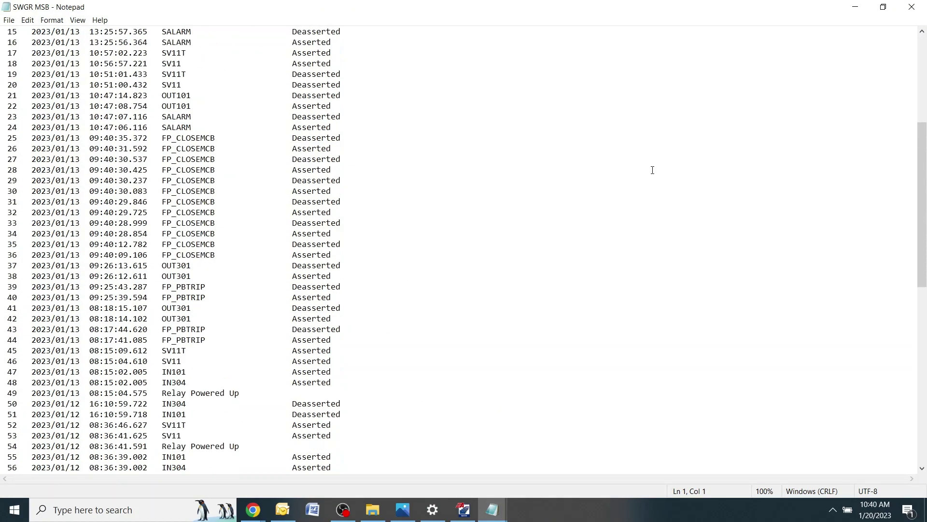
pyautogui.click(910, 7)
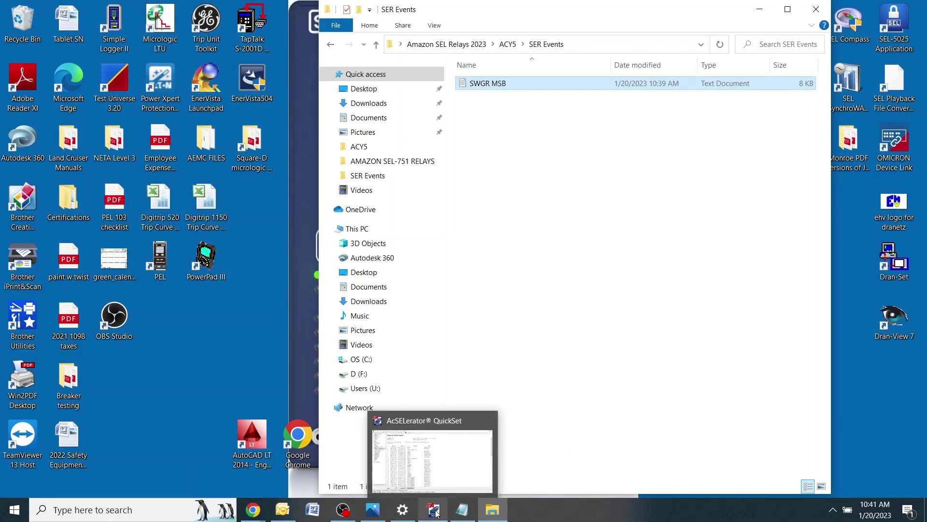
# - Bring QuickSet to the front and close the SER report window
pyautogui.click(429, 457)
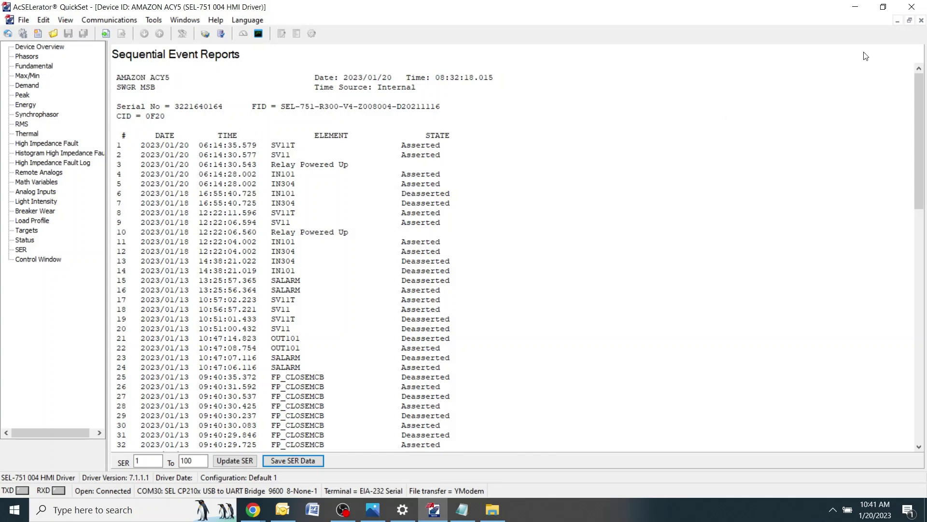
pyautogui.click(922, 21)
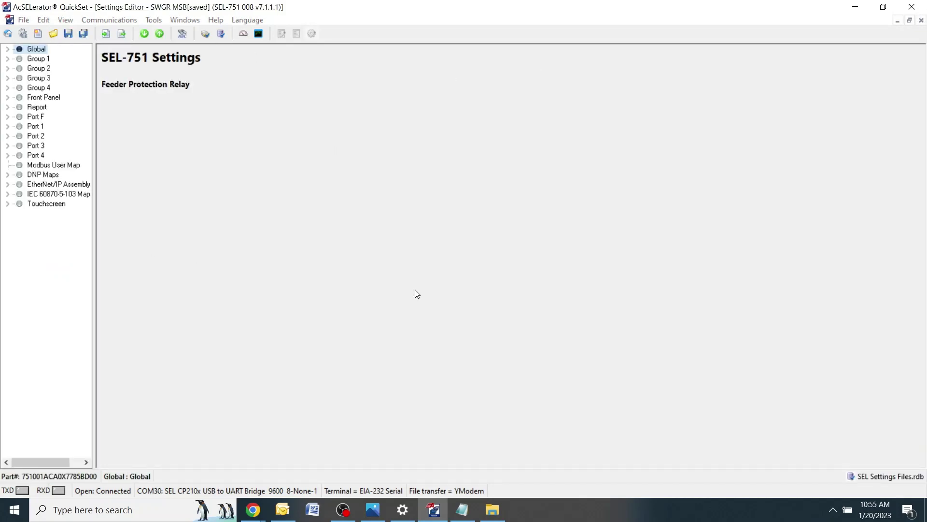
# - Disconnect QuickSet from the SEL-751 relay via the Communications menu
pyautogui.click(108, 21)
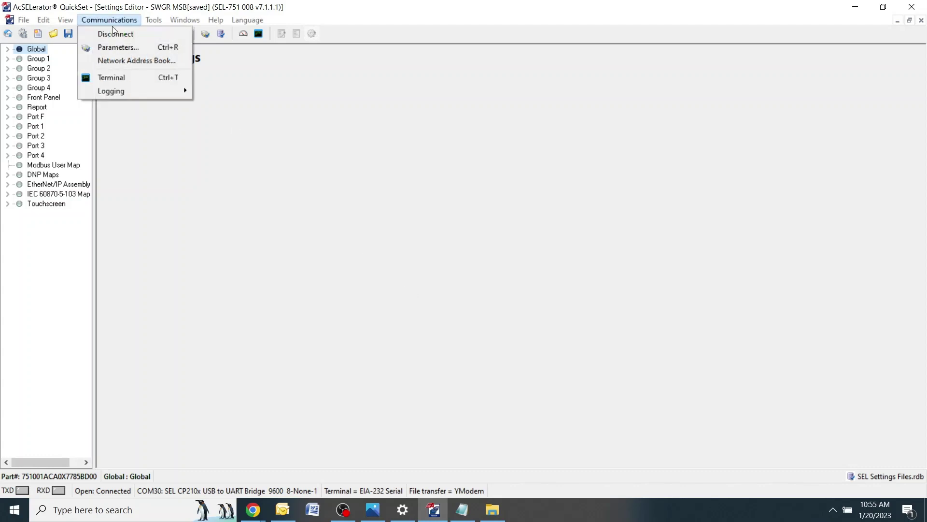
pyautogui.click(115, 35)
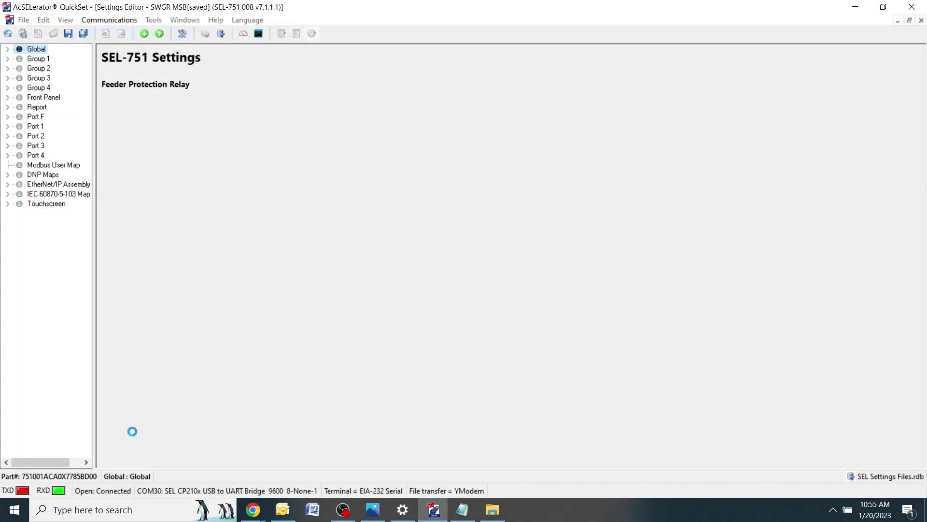